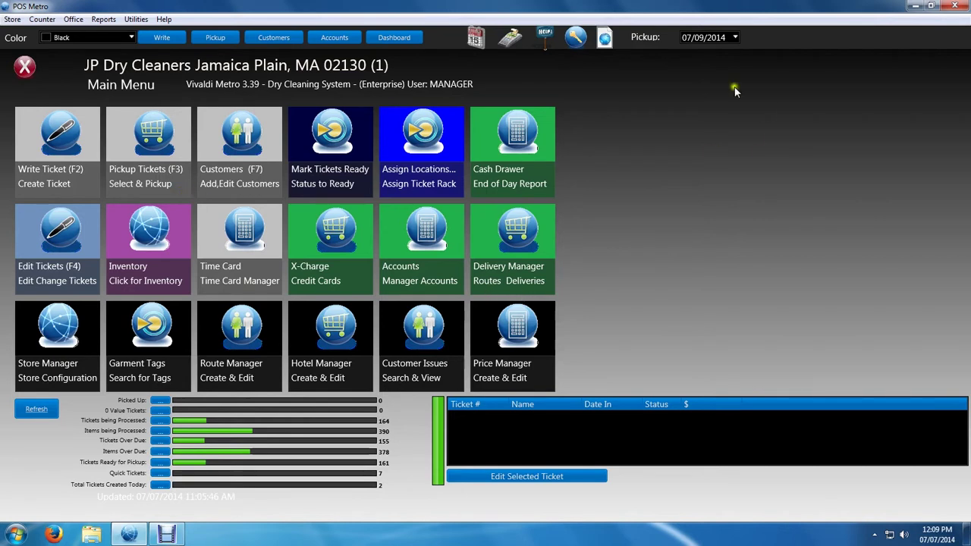
Search pickup customers by the customer's surname and select the single matching record with 3 tickets
left_click(149, 144)
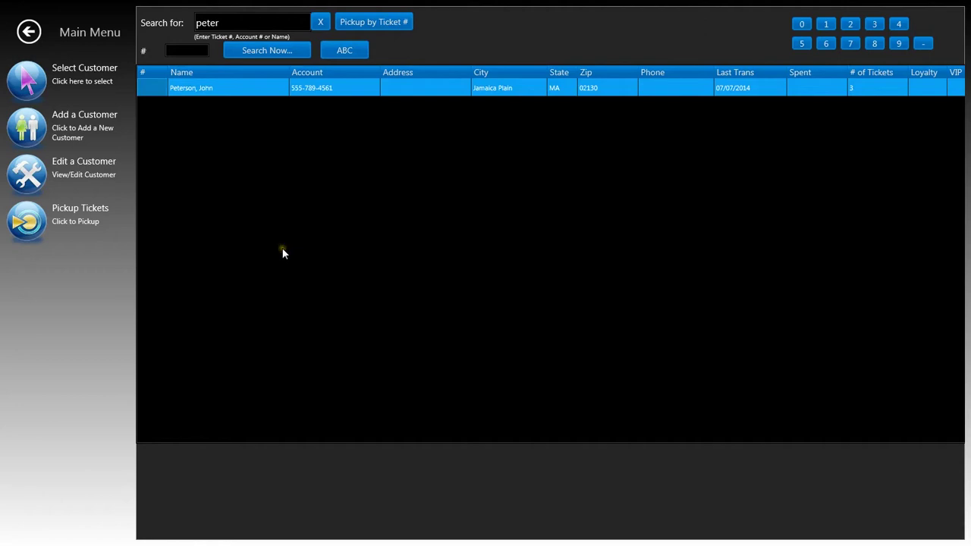
left_click(320, 22)
left_click(219, 26)
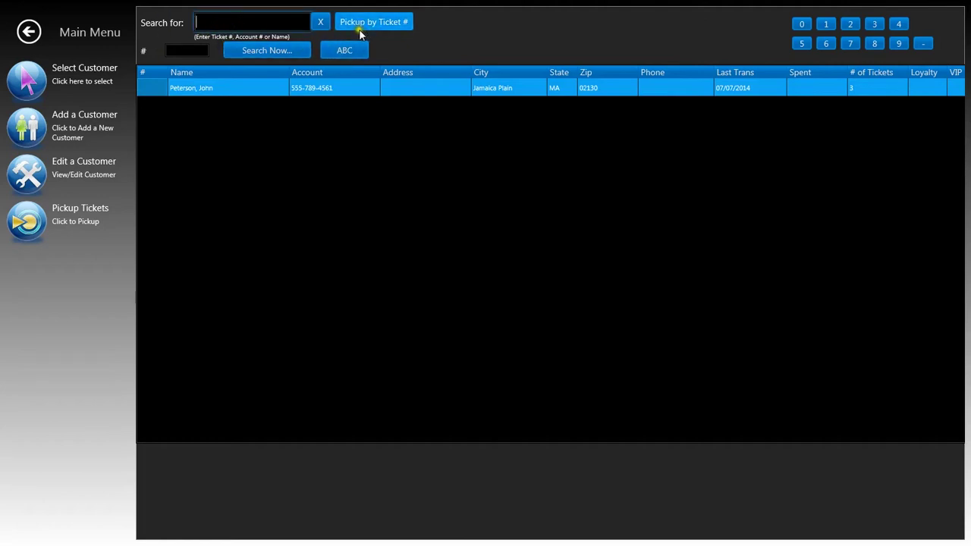
left_click(406, 28)
type("peter")
left_click(275, 50)
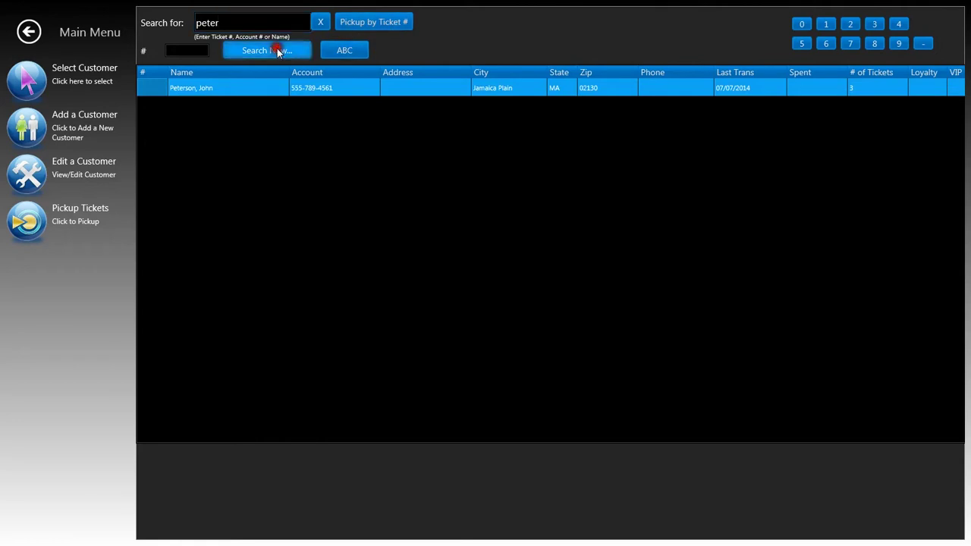
left_click(203, 93)
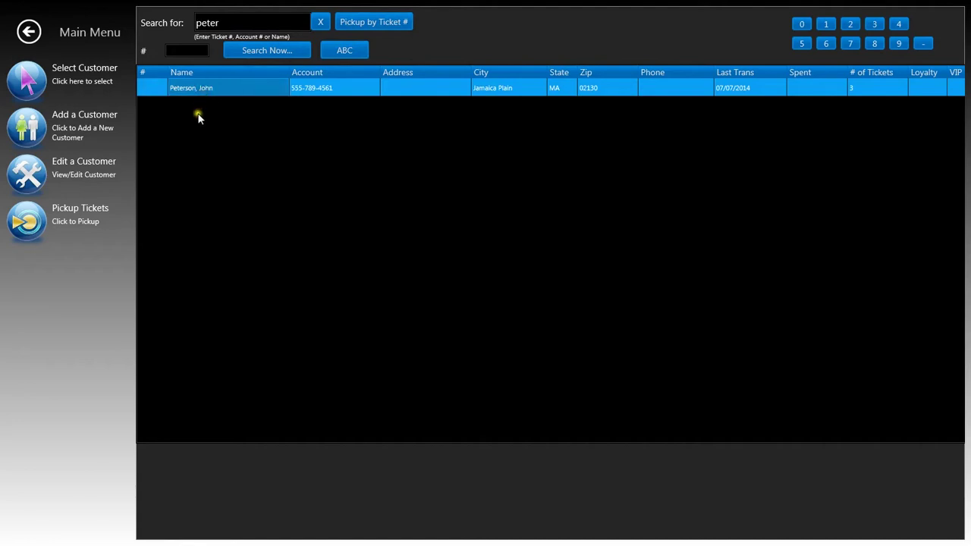
Open the customer's Pickup Window listing tickets 10037, 10039 and 10040
left_click(46, 223)
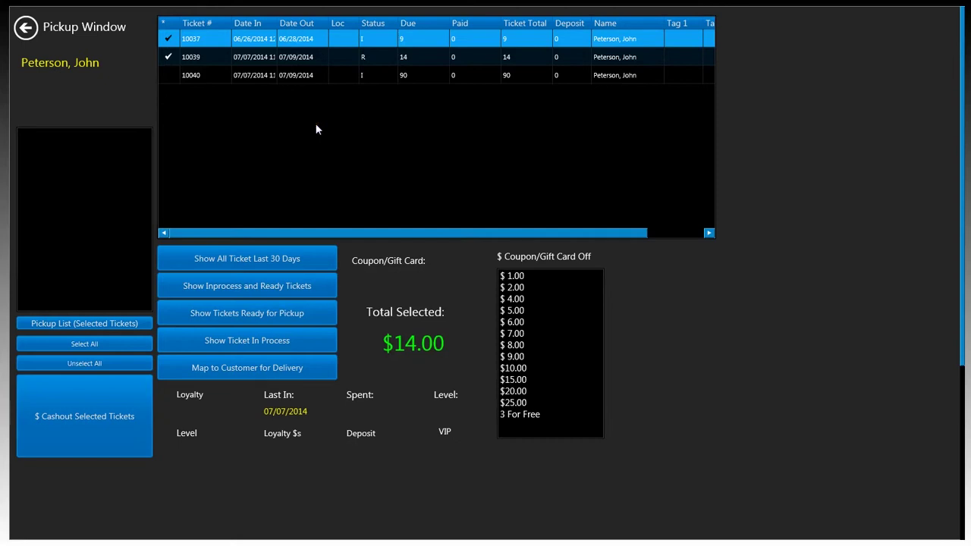
left_click(173, 58)
left_click(171, 60)
left_click(311, 147)
left_click(203, 68)
left_click(207, 69)
left_click(354, 78)
Show ticket 10039's items: two sleeveless blouses and one short unlined dress
left_click(193, 58)
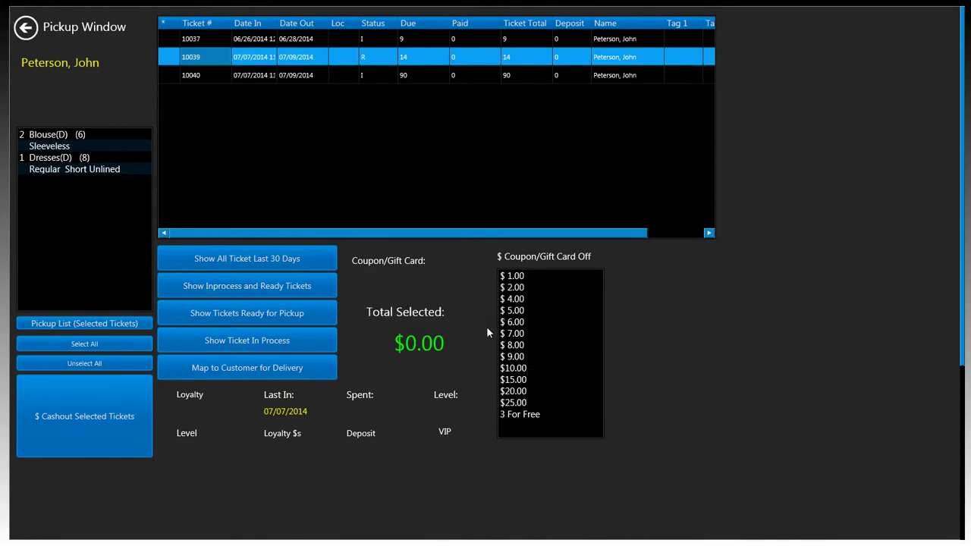
Check ticket 10039 for pickup at $14.00, then view the in-process, ready, and combined ticket filters
left_click(200, 59)
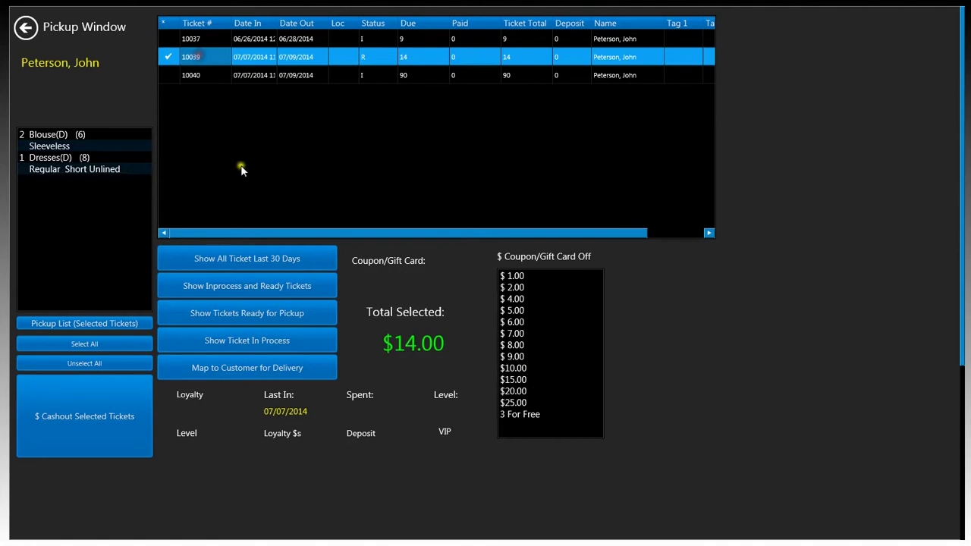
left_click(244, 347)
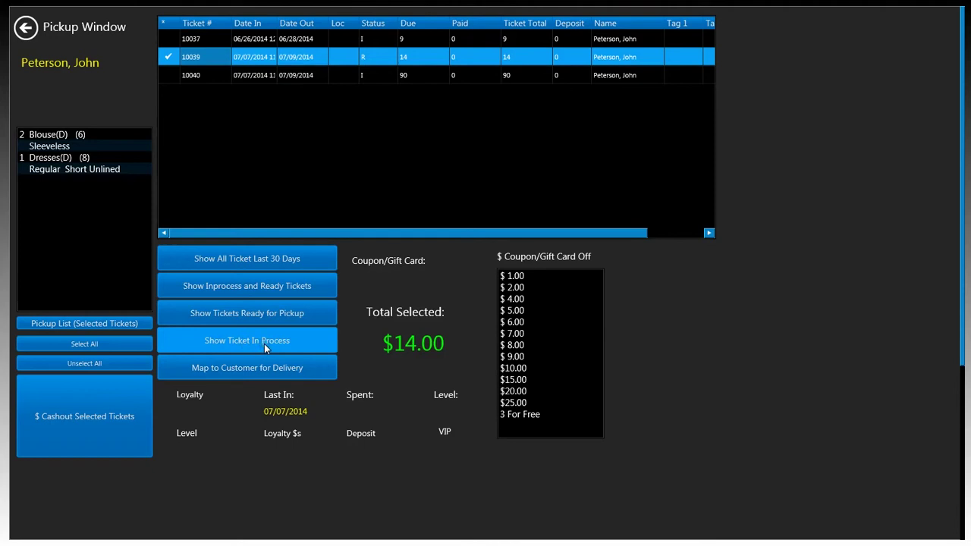
left_click(263, 344)
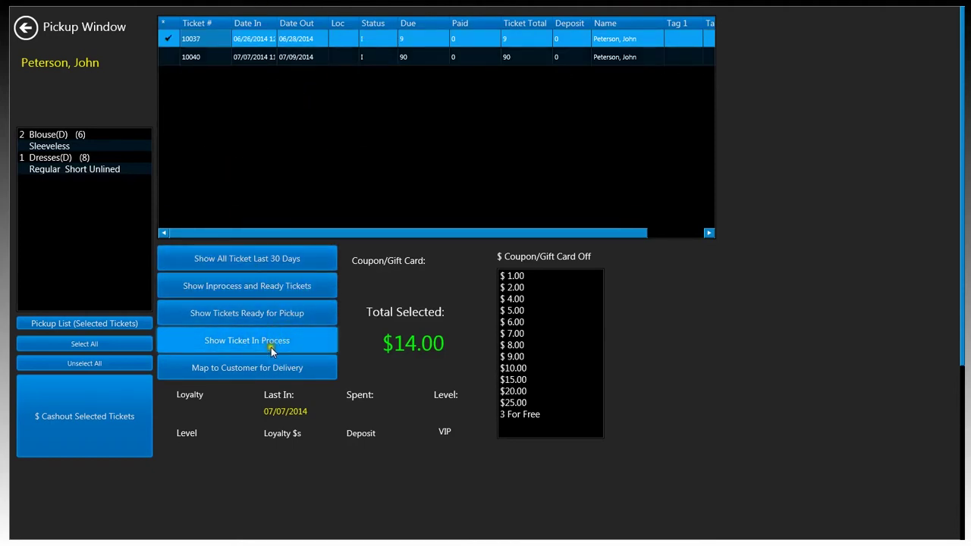
left_click(232, 319)
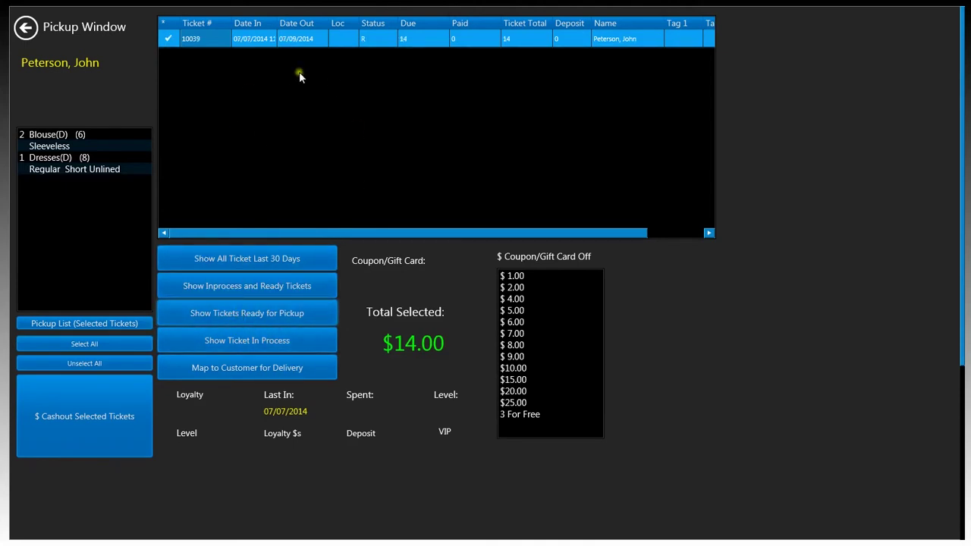
left_click(218, 284)
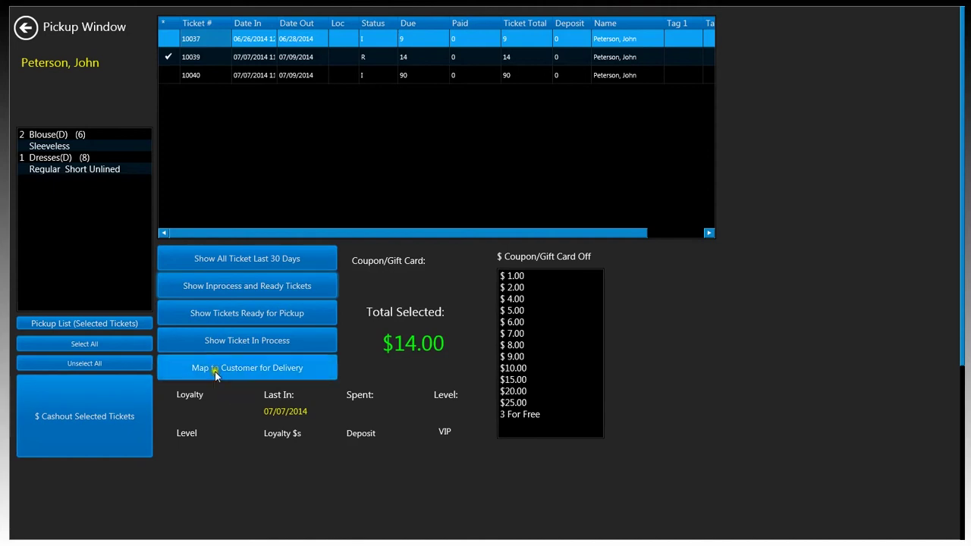
left_click(240, 376)
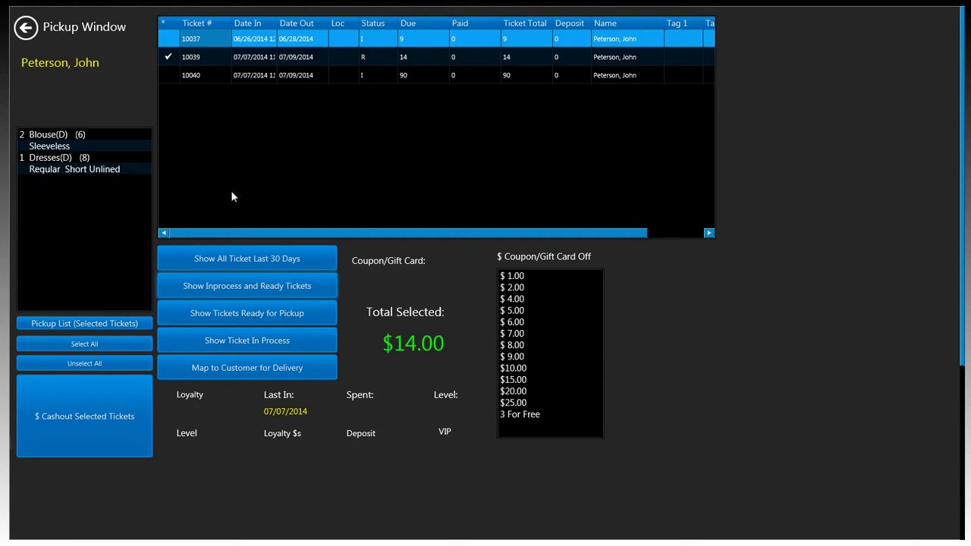
Check all tickets, then clear every check so none are selected
left_click(98, 344)
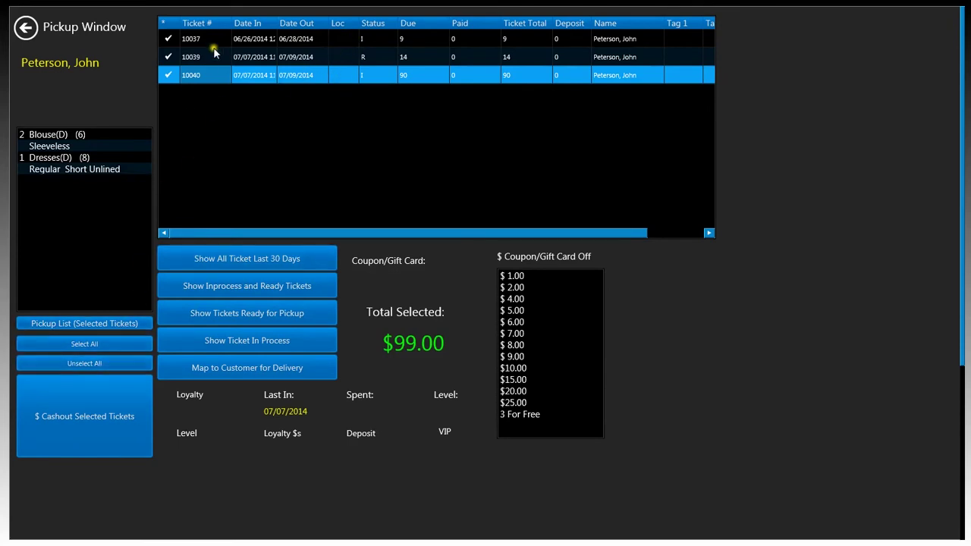
left_click(74, 346)
left_click(69, 325)
left_click(76, 352)
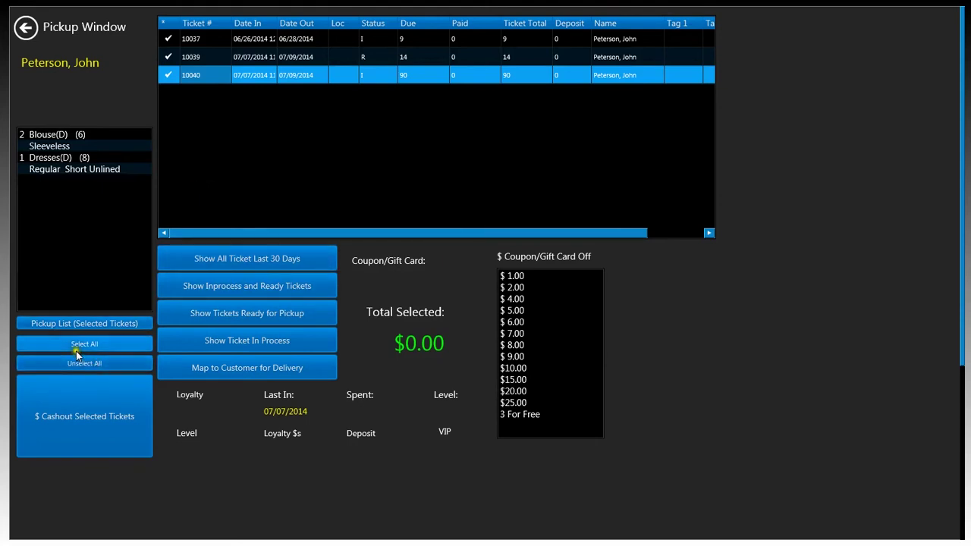
left_click(81, 347)
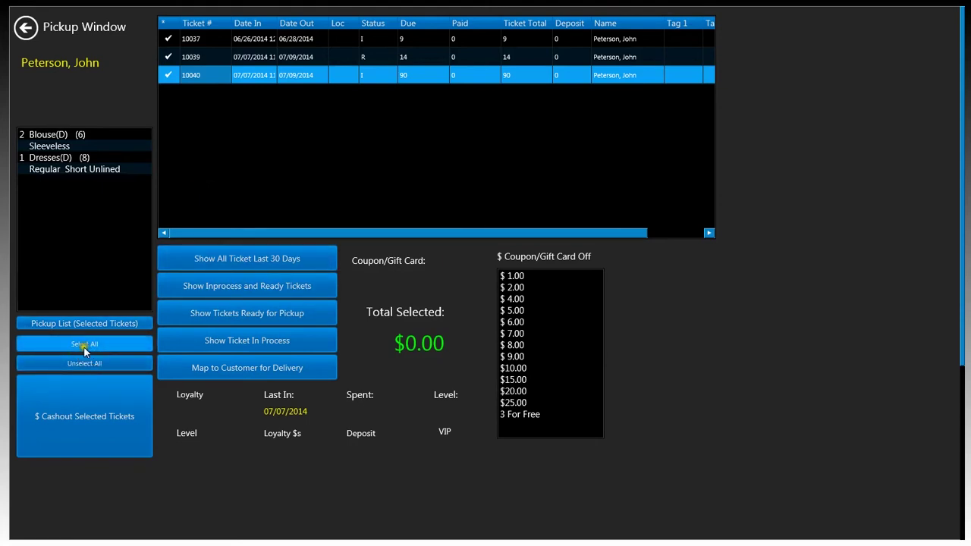
left_click(85, 366)
left_click(84, 366)
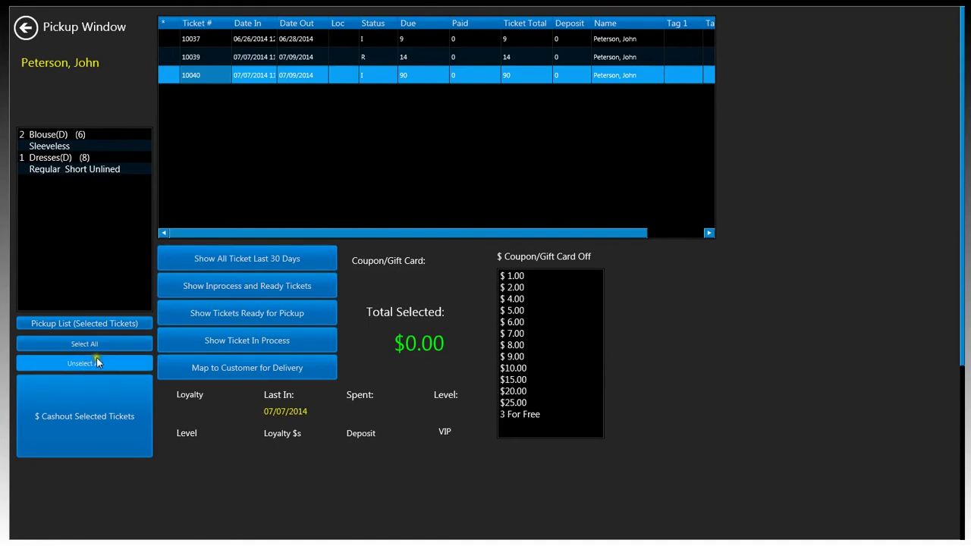
left_click(201, 234)
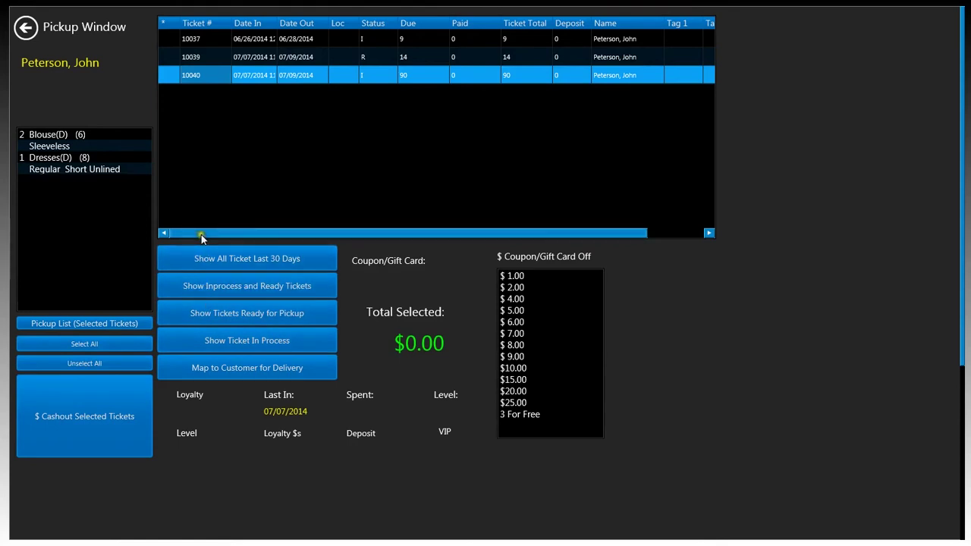
Check only ticket 10039 and cash out its $14.00 total
left_click(169, 57)
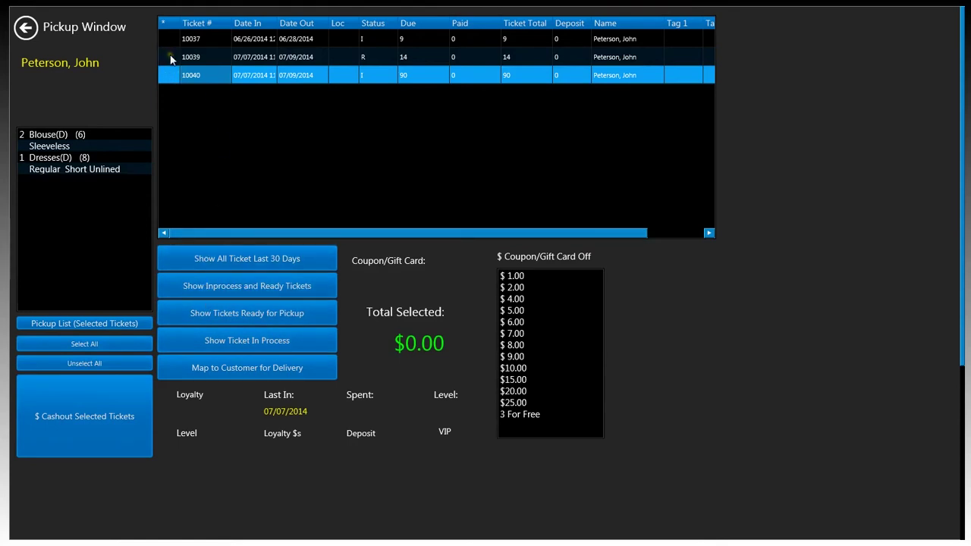
left_click(170, 58)
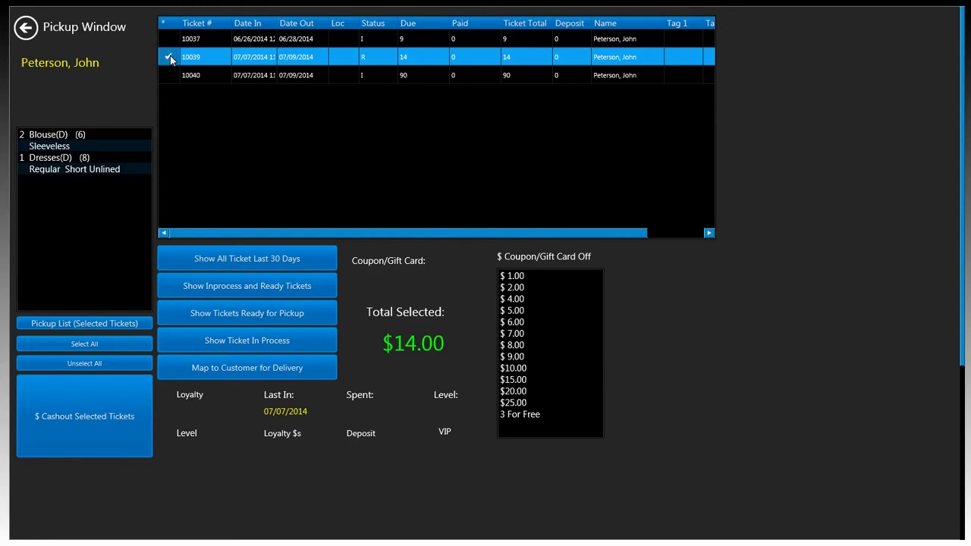
left_click(85, 411)
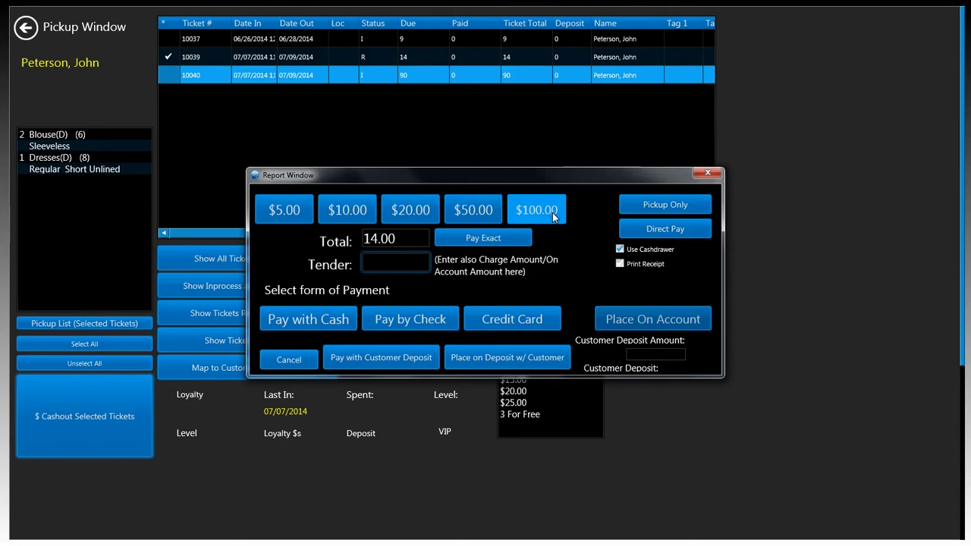
left_click(584, 318)
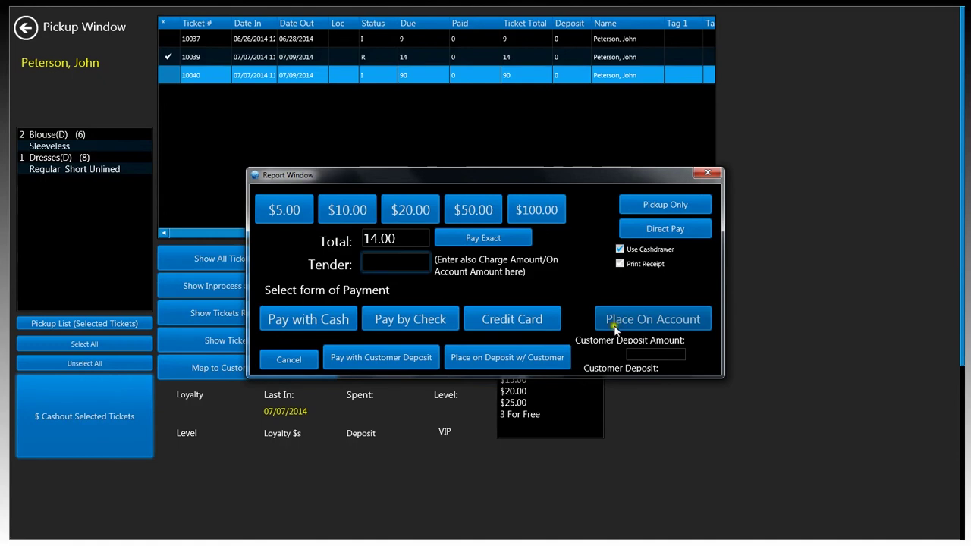
left_click(633, 325)
left_click(628, 323)
left_click(613, 329)
left_click(596, 293)
left_click(595, 280)
left_click(654, 213)
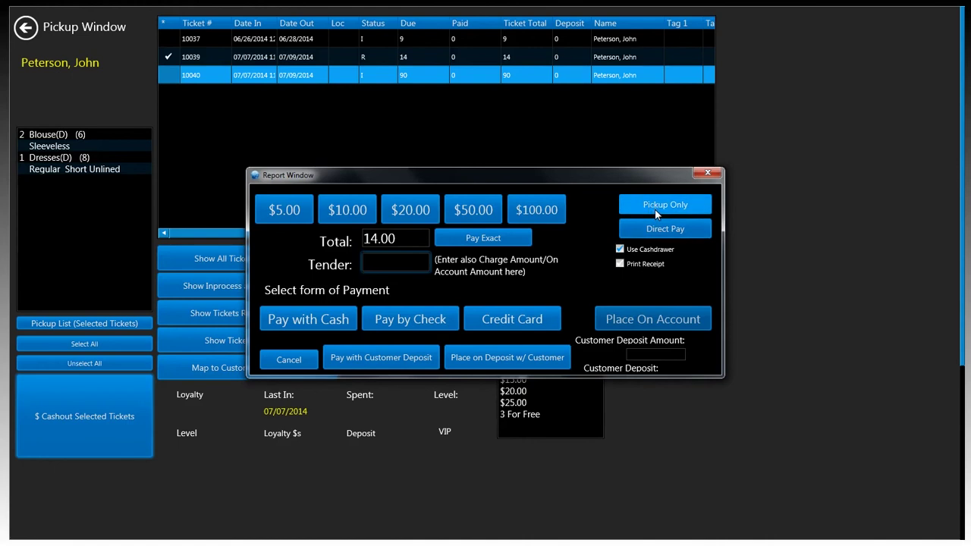
left_click(656, 229)
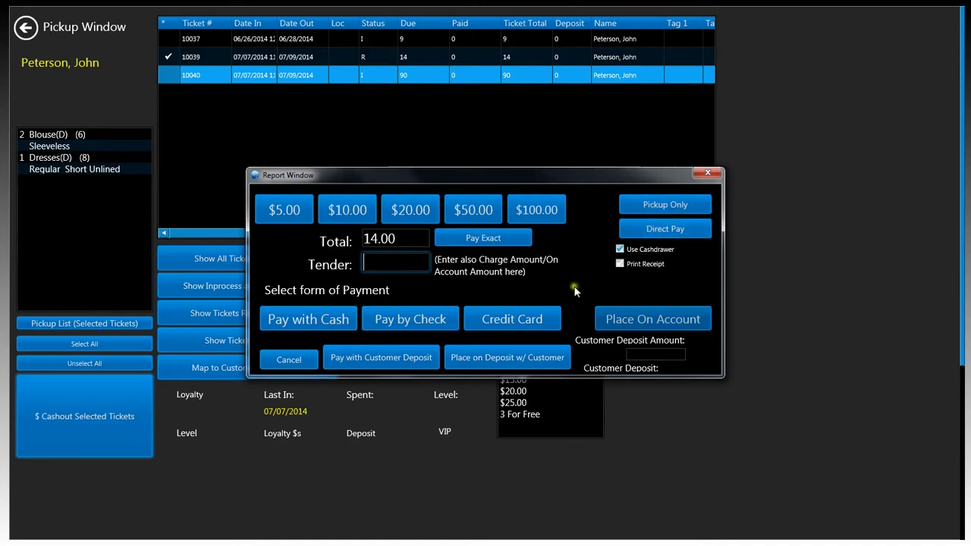
Tender $100.00 in cash for the $14.00 ticket, leaving $86.00 change due
left_click(396, 366)
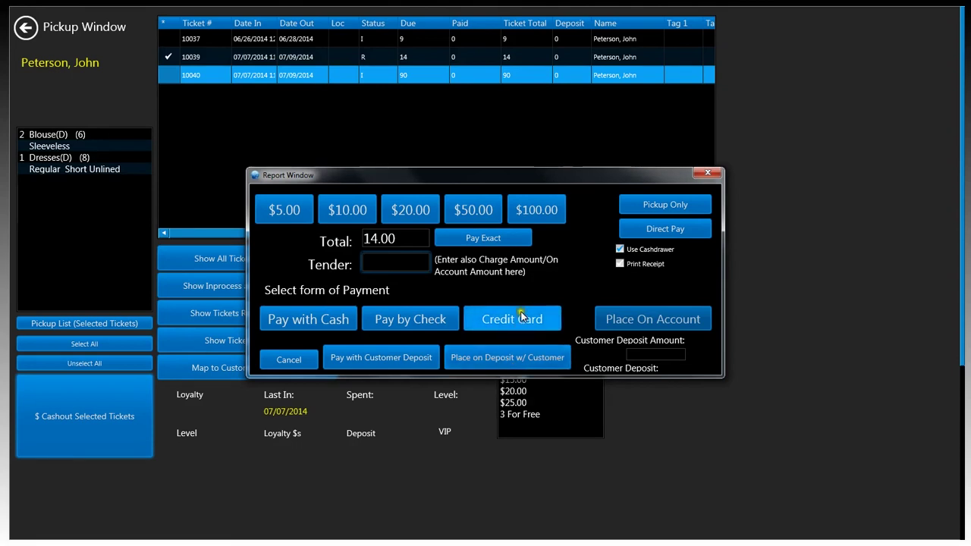
left_click(537, 212)
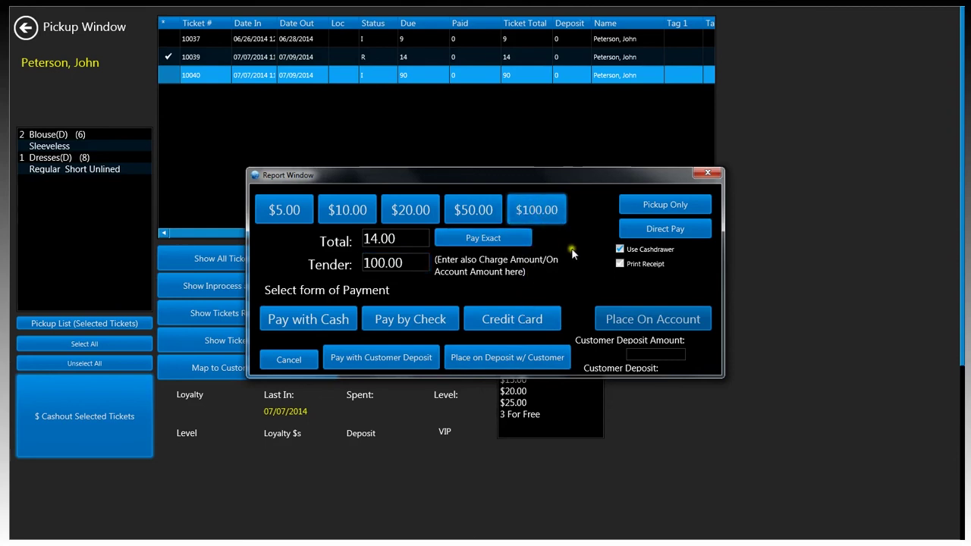
left_click(331, 326)
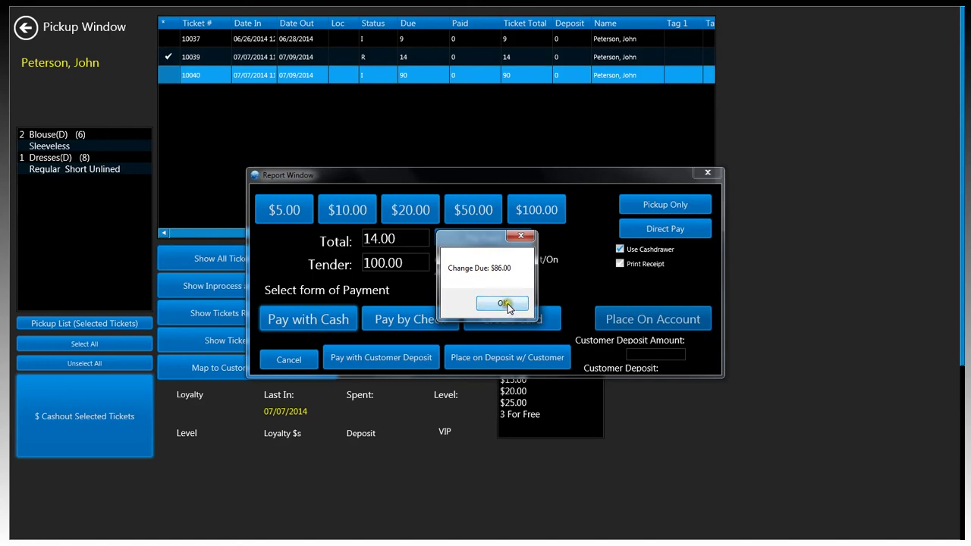
Acknowledge the $86.00 change and refresh the dashboard to show 1 picked up, 160 ready
left_click(504, 304)
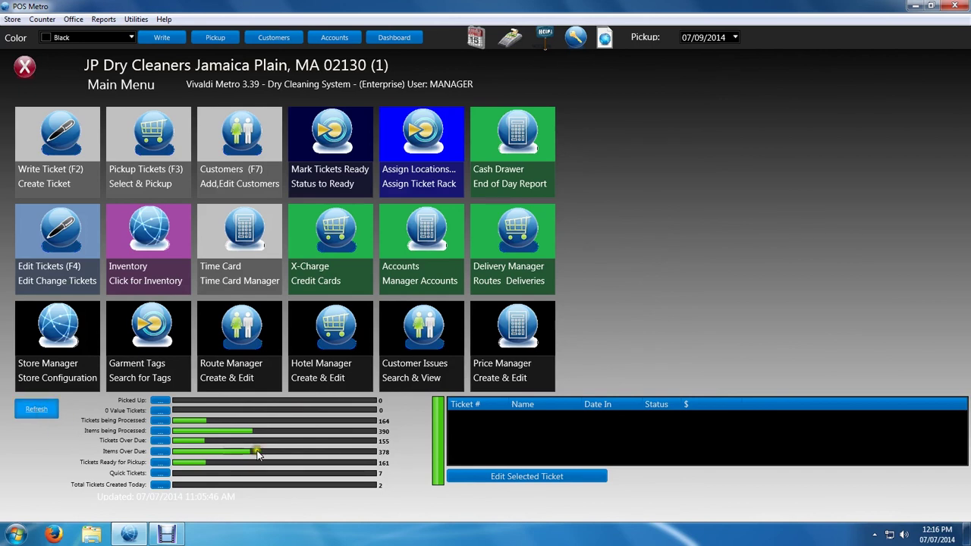
left_click(155, 410)
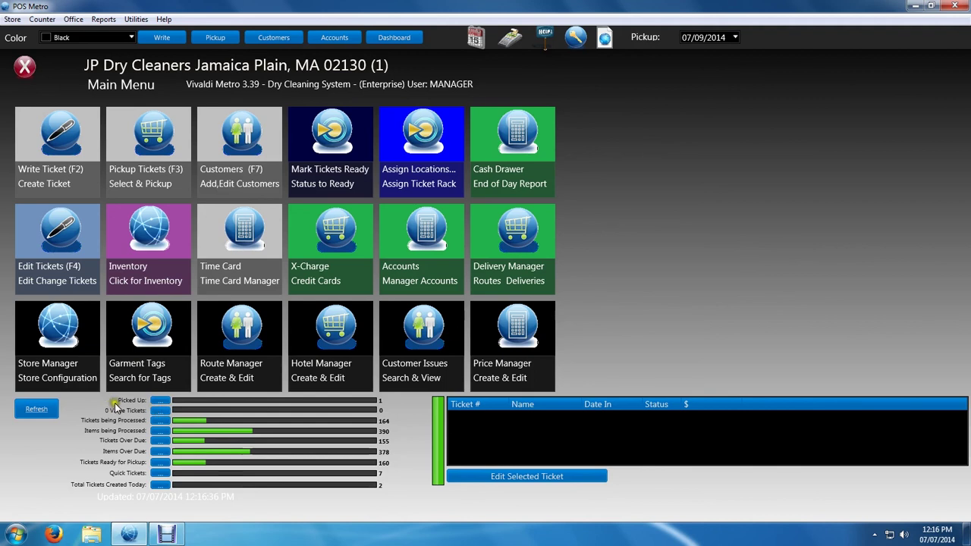